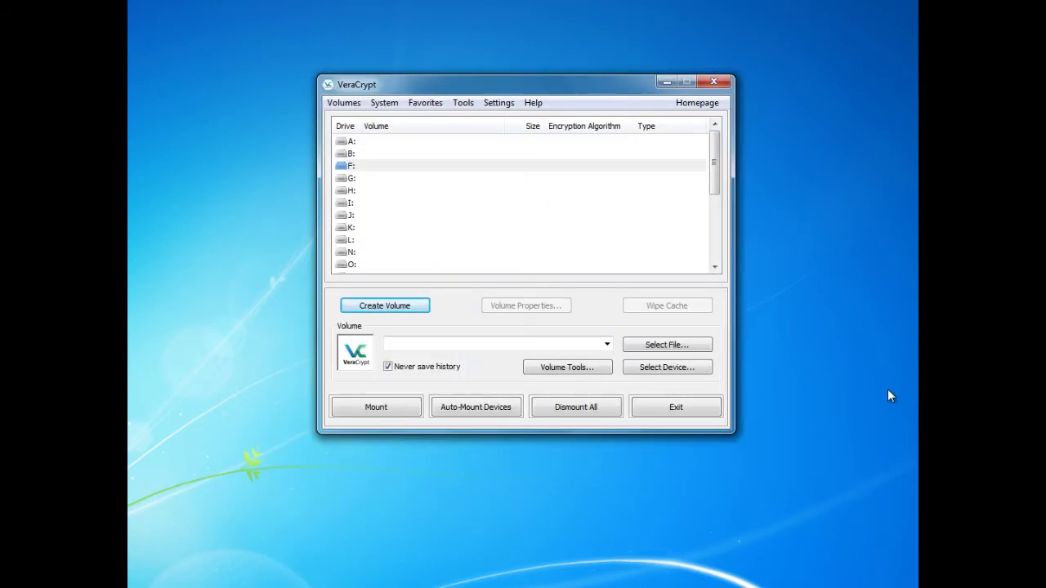
Start creating an encrypted file container as a standard VeraCrypt volume
left_click(419, 305)
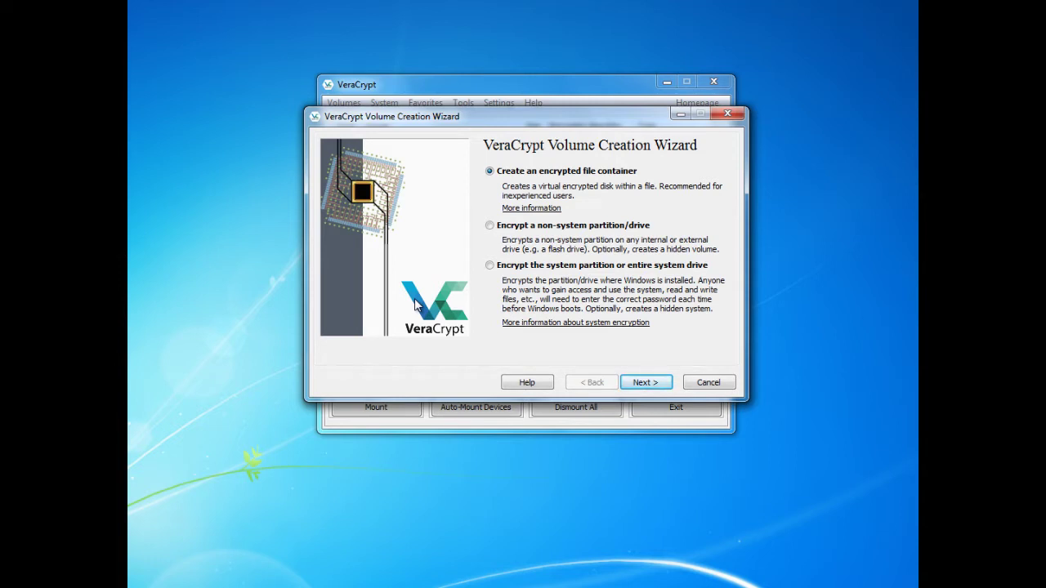
left_click(642, 384)
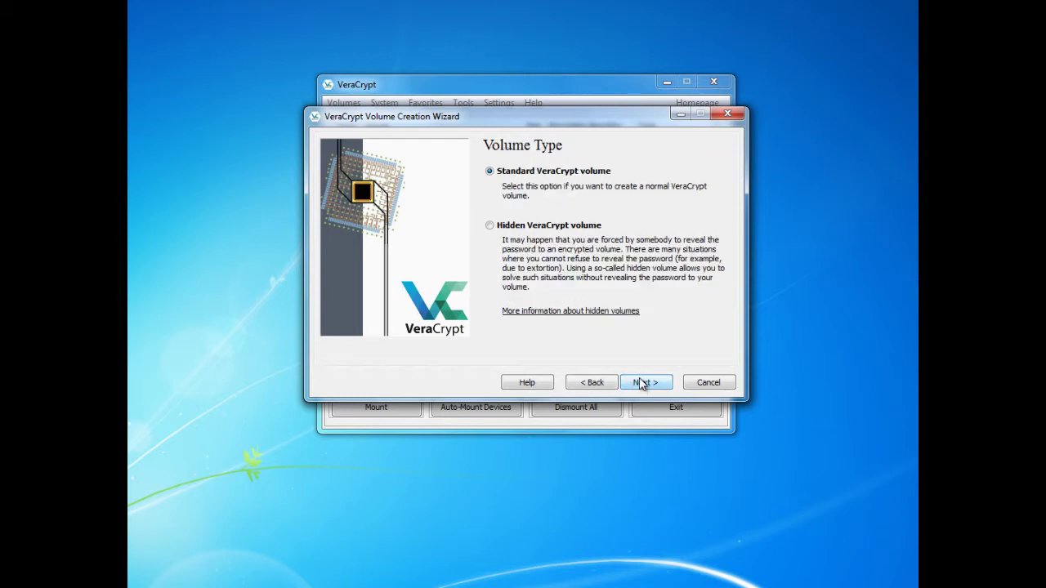
left_click(643, 384)
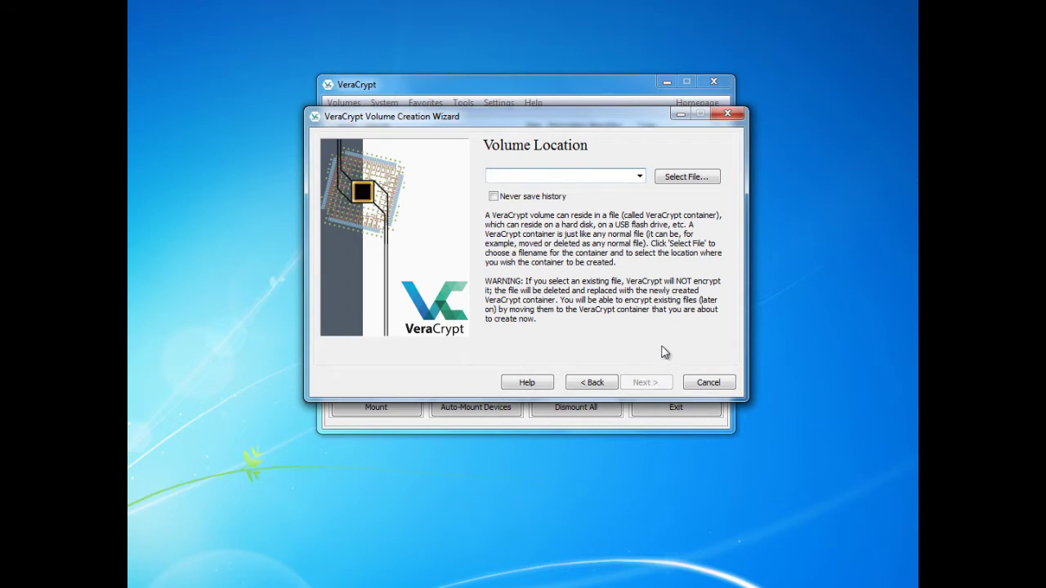
Set the volume location to a new file on USB DISK (E:), named with the owner's first name in possessive form plus "Volume"
left_click(666, 178)
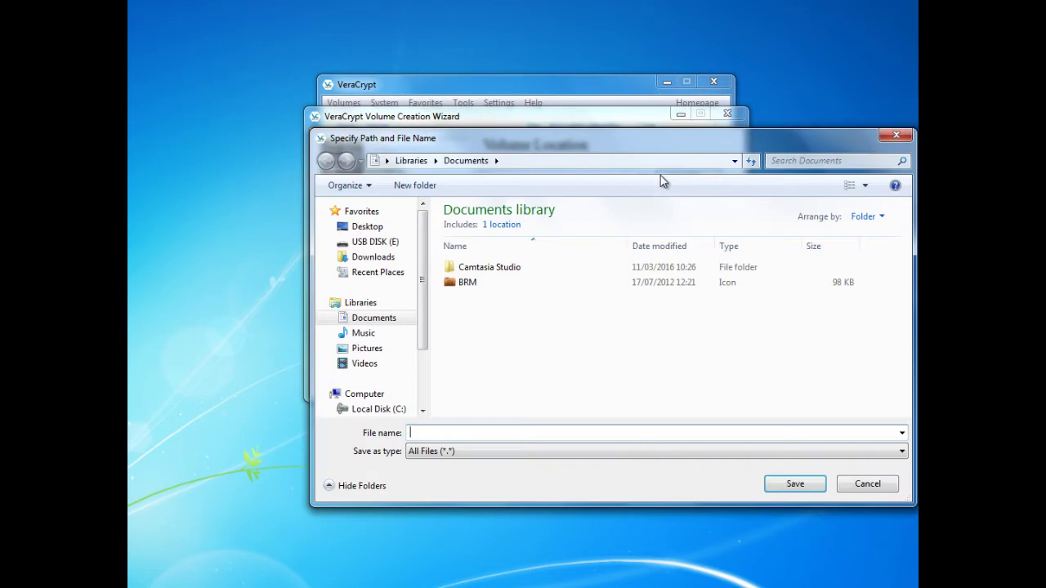
left_click(384, 243)
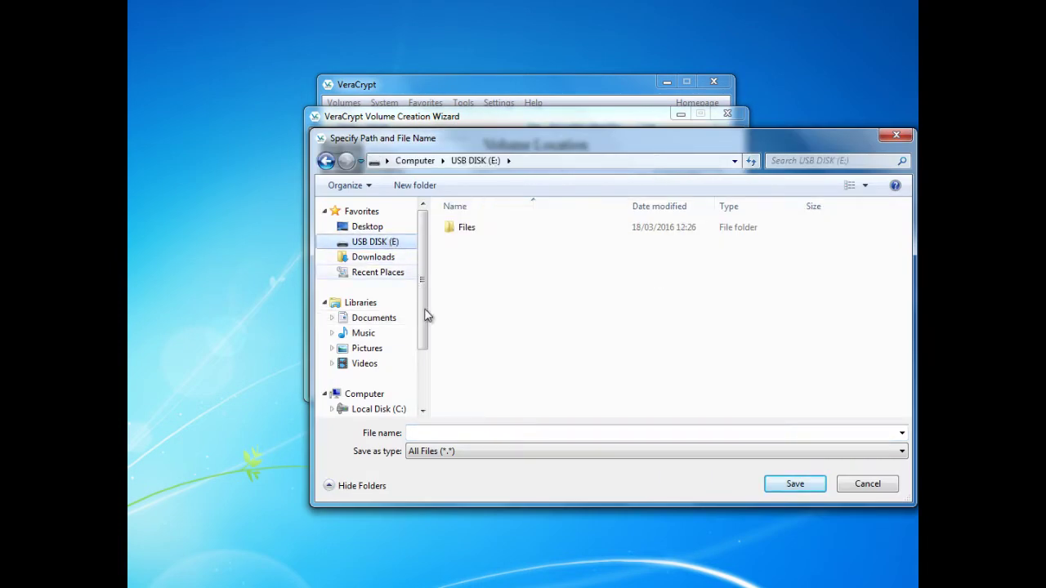
left_click(430, 433)
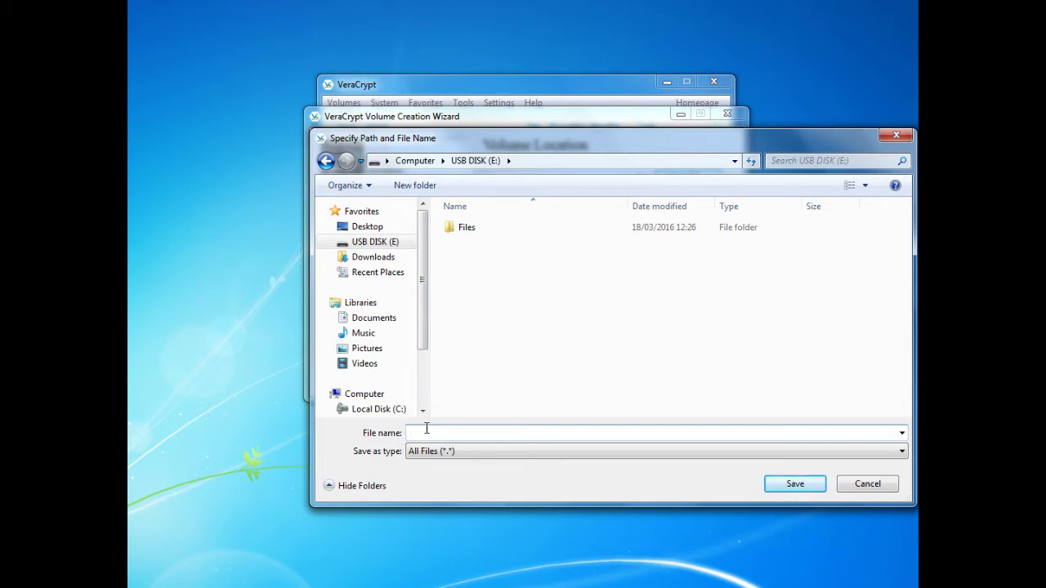
type("Scott's Volume")
left_click(805, 486)
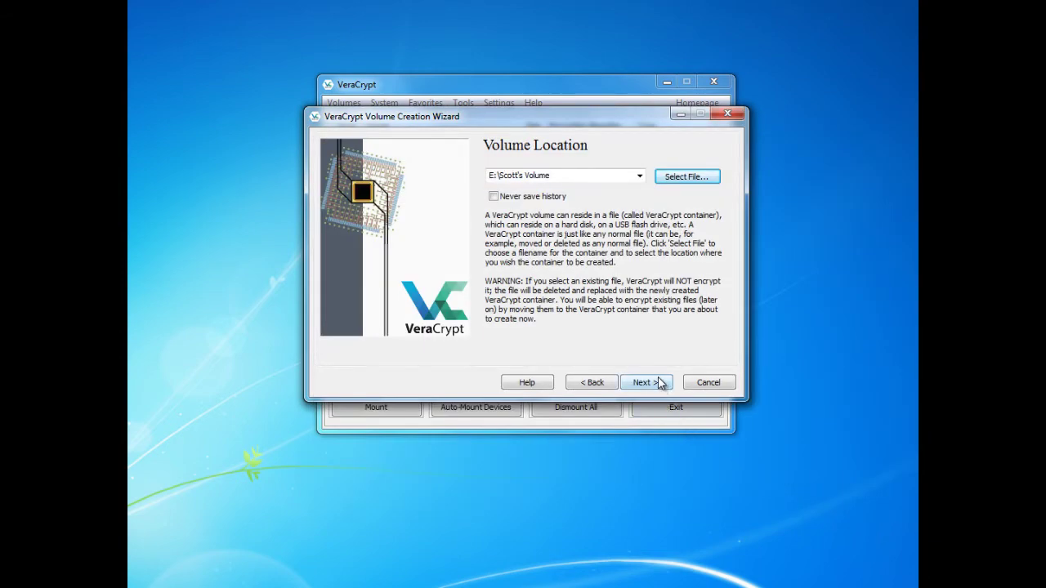
left_click(661, 384)
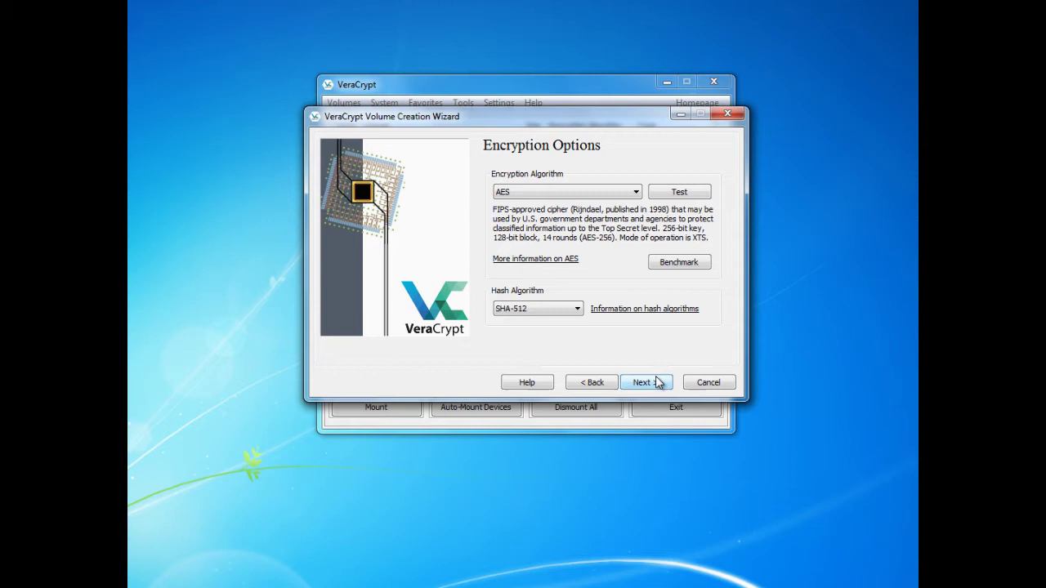
Accept AES encryption with the SHA-512 hash and set the volume size to 50 MB
left_click(659, 384)
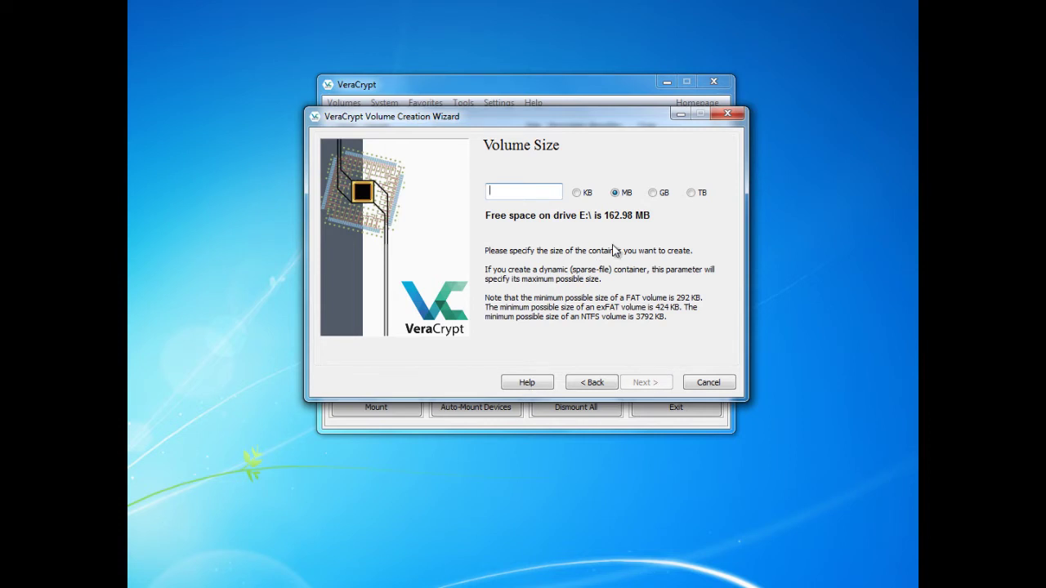
type("50")
left_click(658, 382)
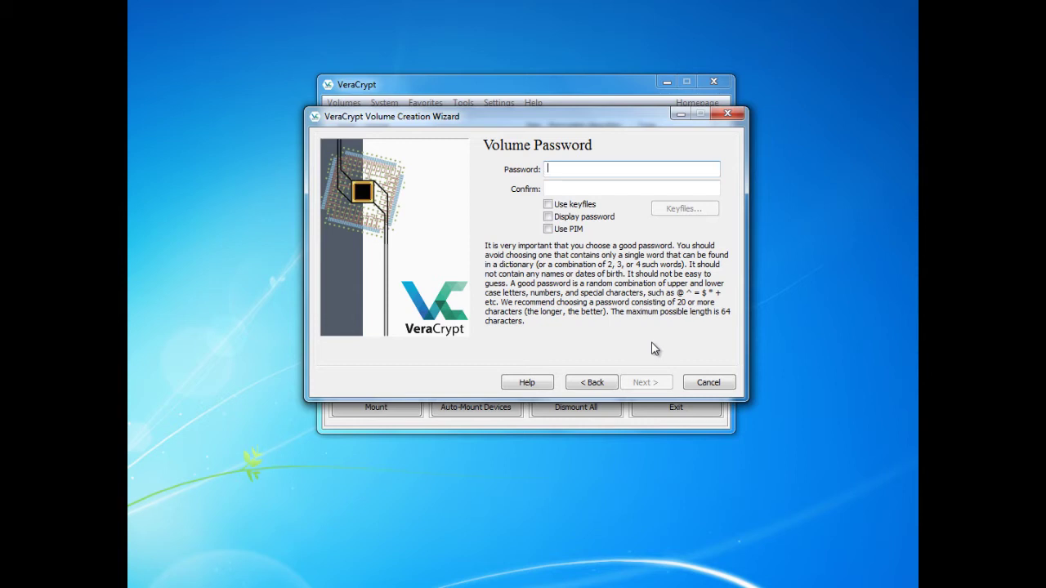
Enter and confirm the volume password, and accept the use of a short password
type("******")
left_click(588, 188)
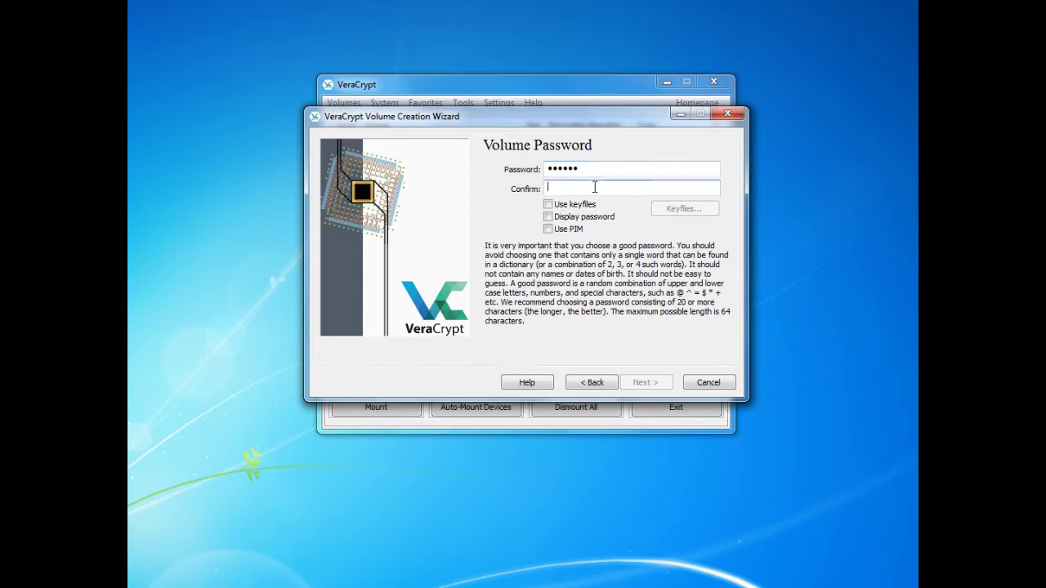
type("******")
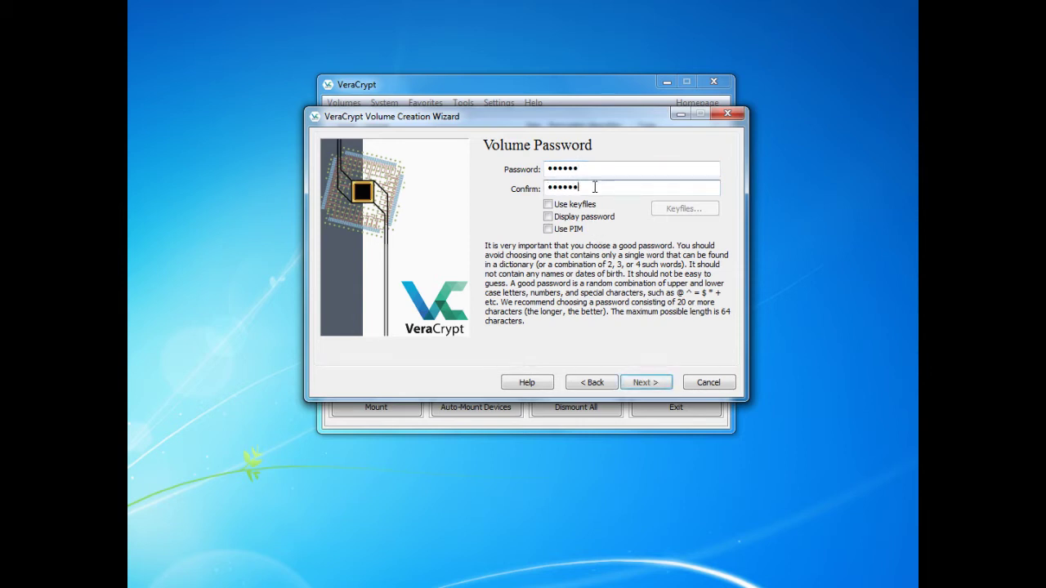
left_click(638, 382)
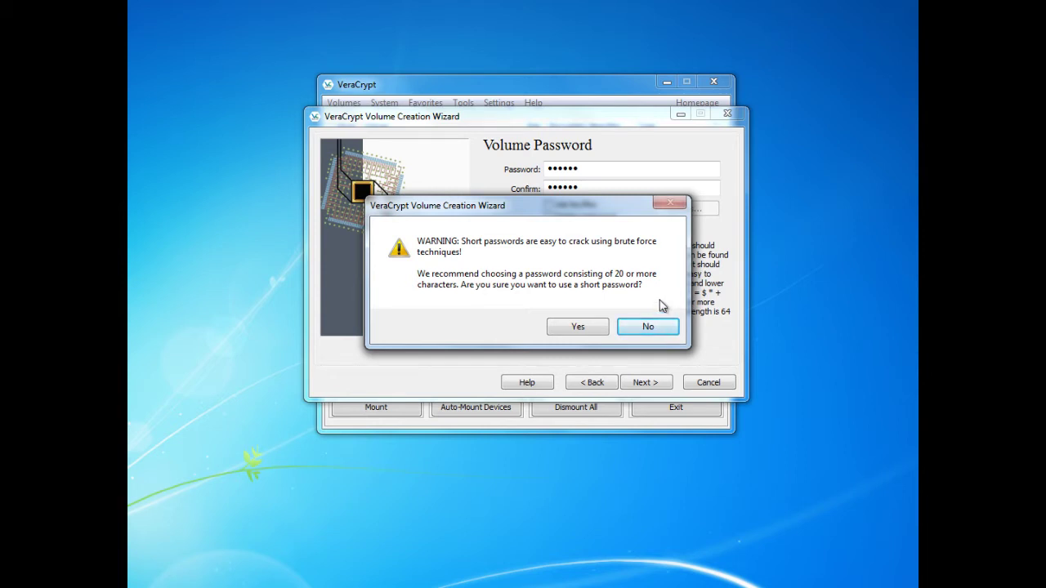
left_click(582, 328)
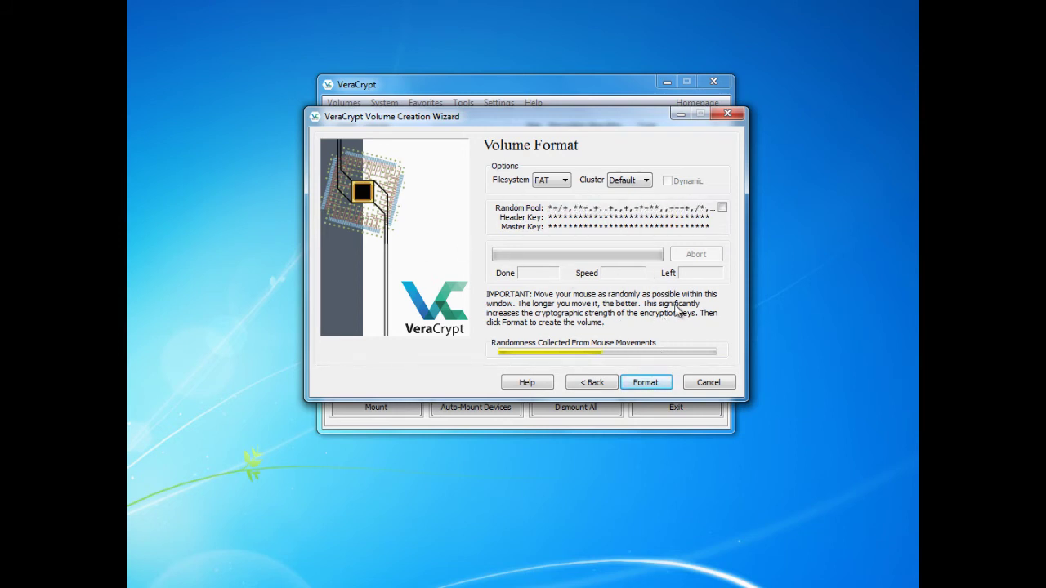
Format the volume with the FAT filesystem and default cluster size, and exit the creation wizard
left_click(653, 382)
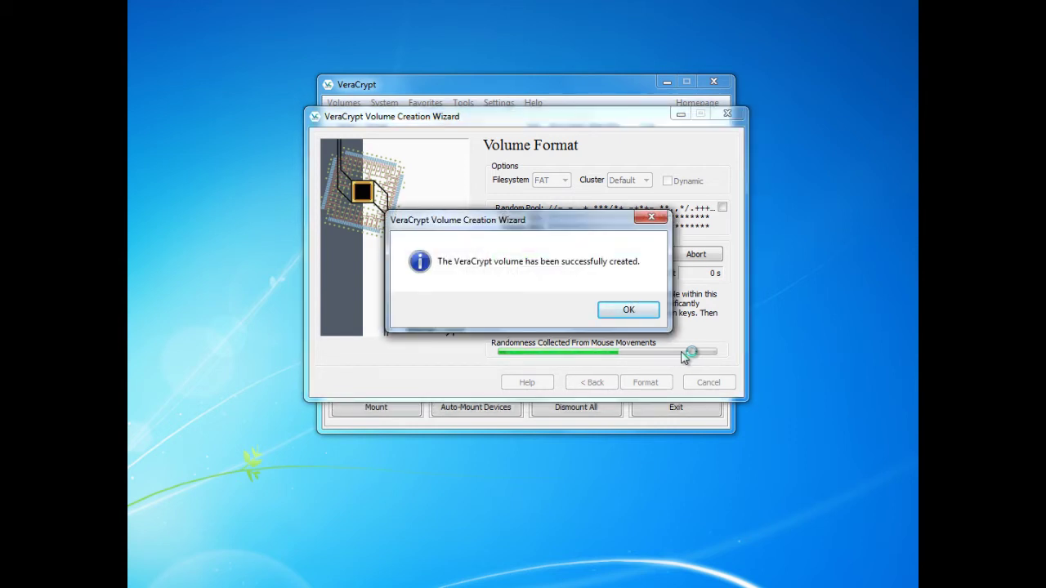
left_click(650, 311)
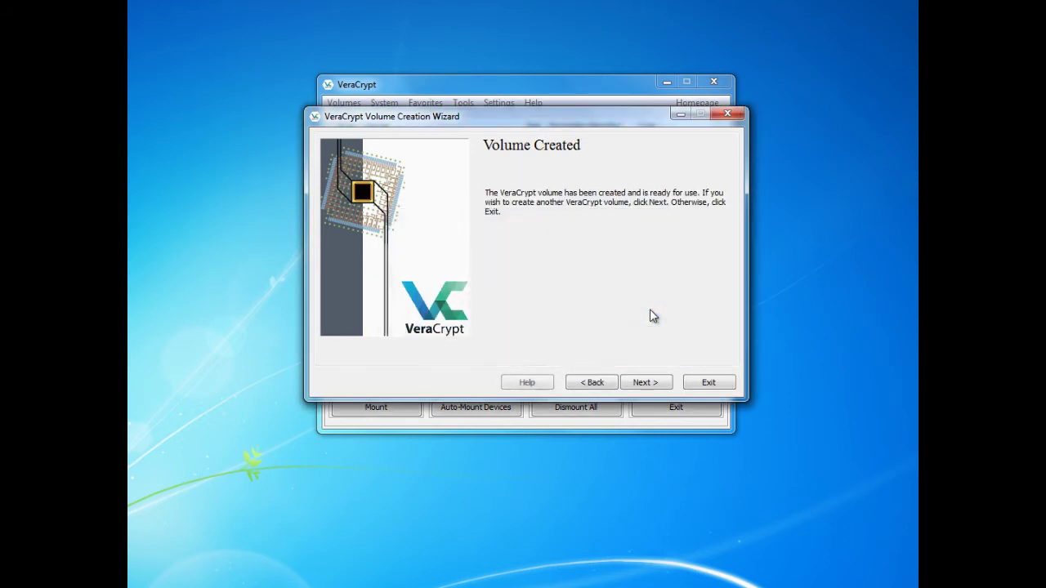
left_click(707, 382)
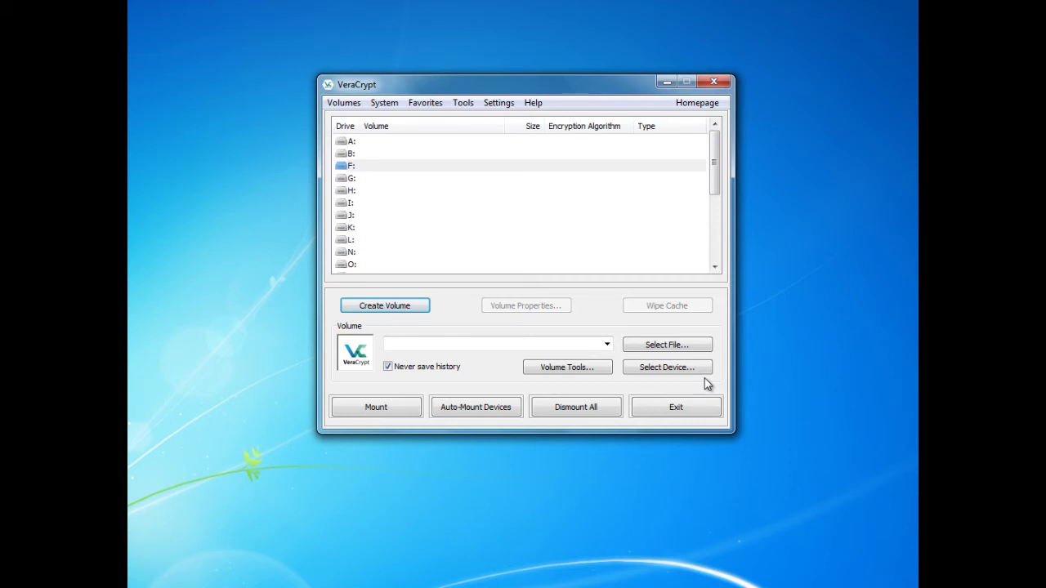
Choose drive letter F: and select the new container file on USB DISK (E:) as the volume
left_click(366, 169)
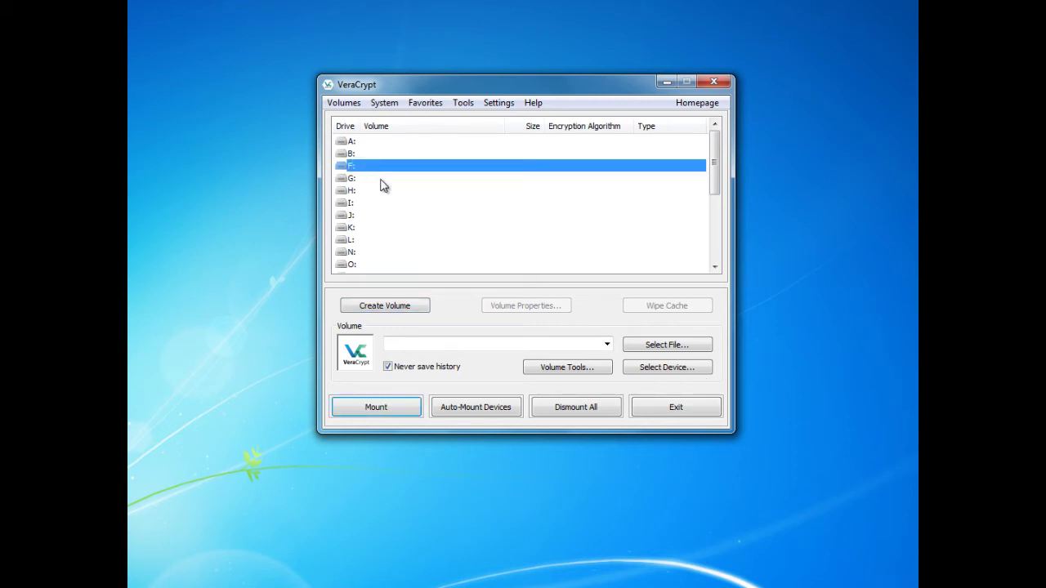
left_click(660, 351)
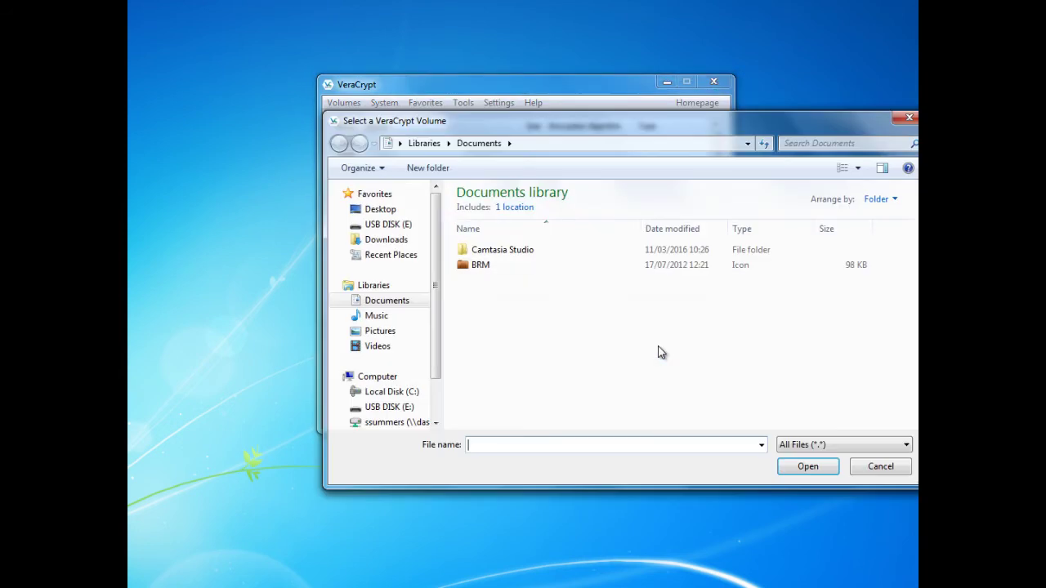
left_click(397, 226)
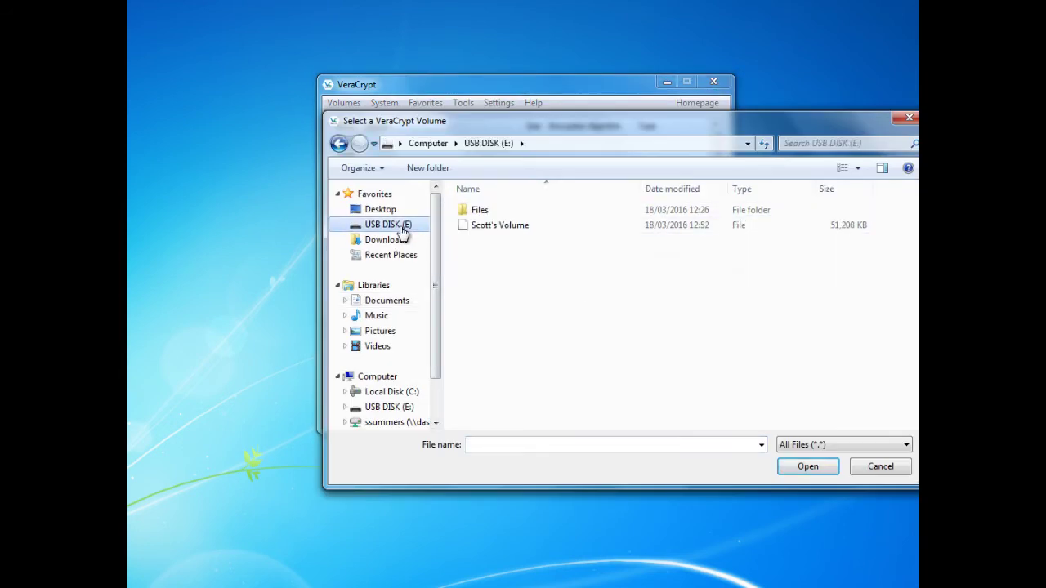
left_click(474, 228)
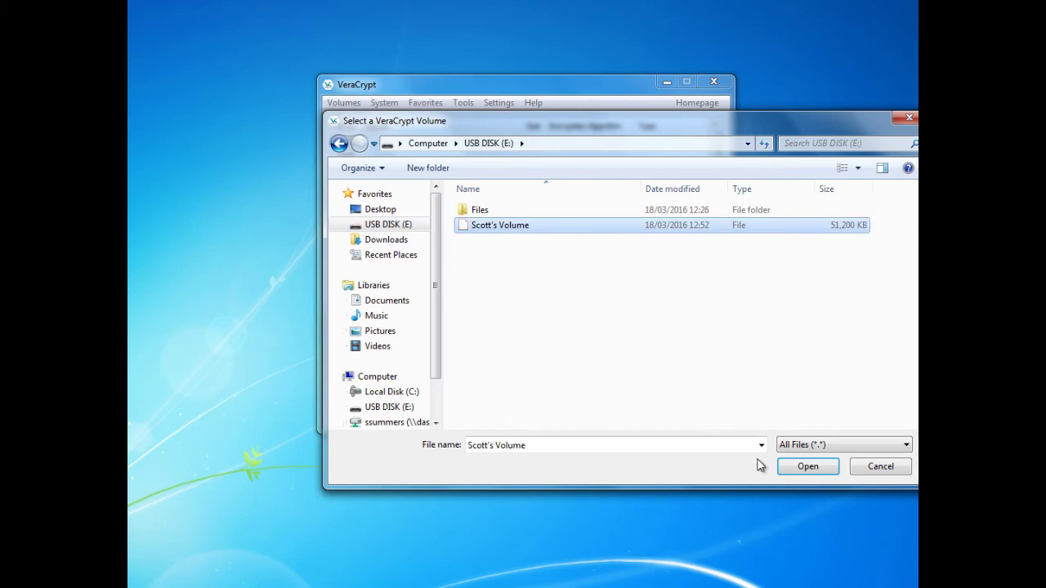
left_click(800, 469)
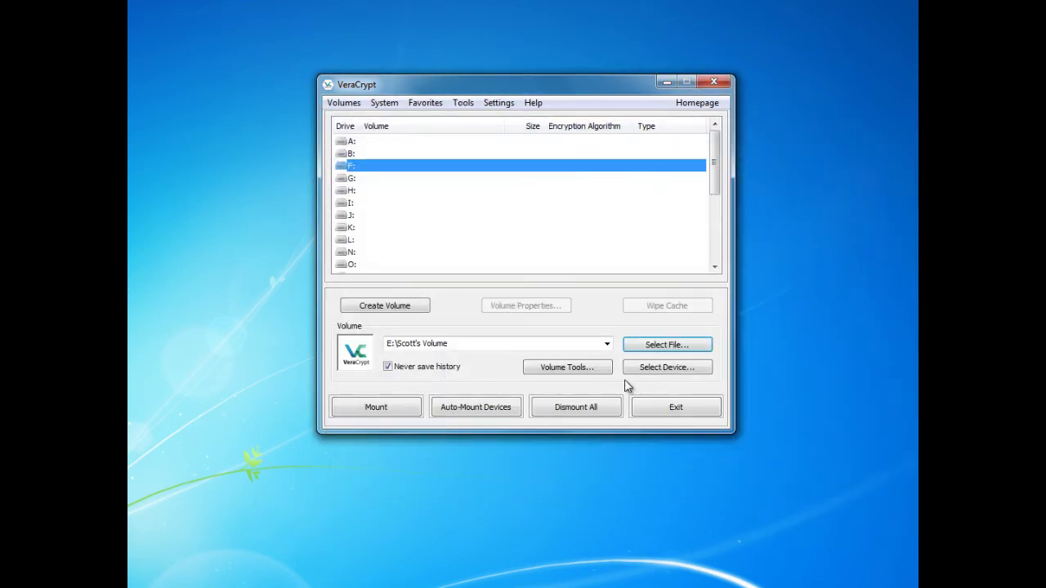
Mount the selected container on drive F: by entering the volume password
left_click(393, 407)
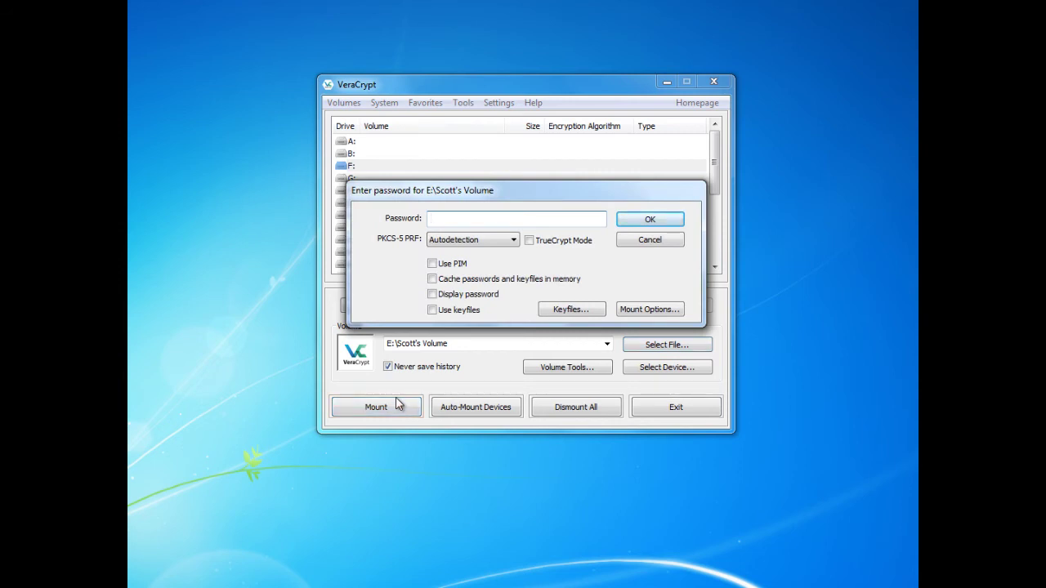
type("••••••")
left_click(654, 219)
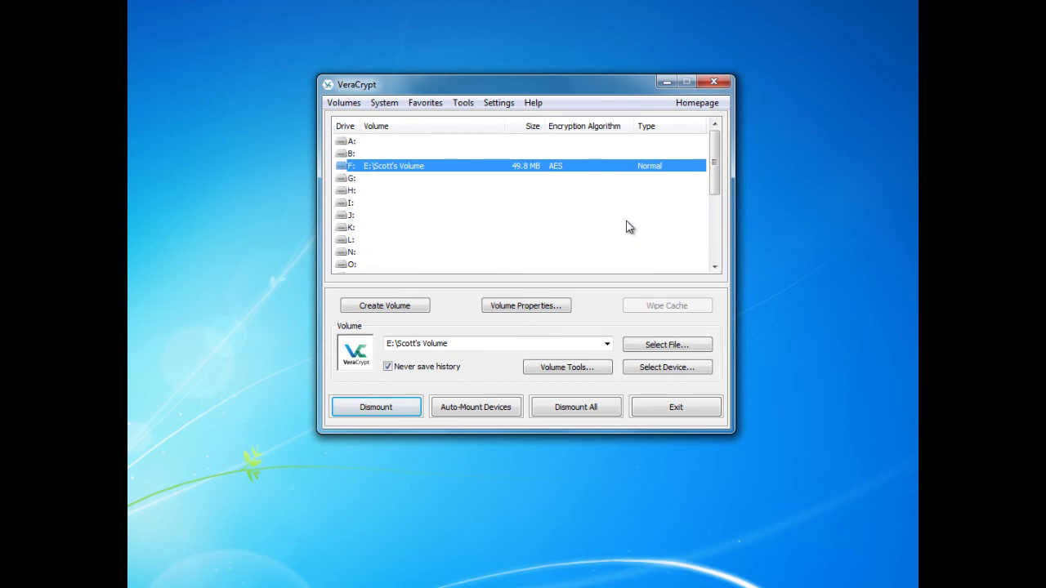
Paste the Data 1 and Data 2 files into the mounted Local Disk (F:) in Windows Explorer
left_click(399, 444)
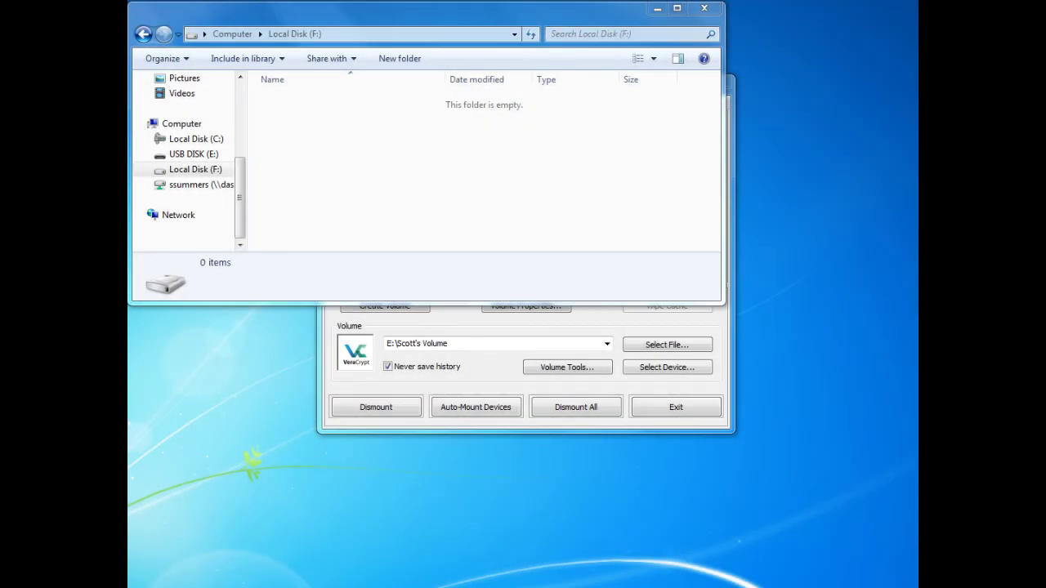
right_click(293, 120)
left_click(326, 216)
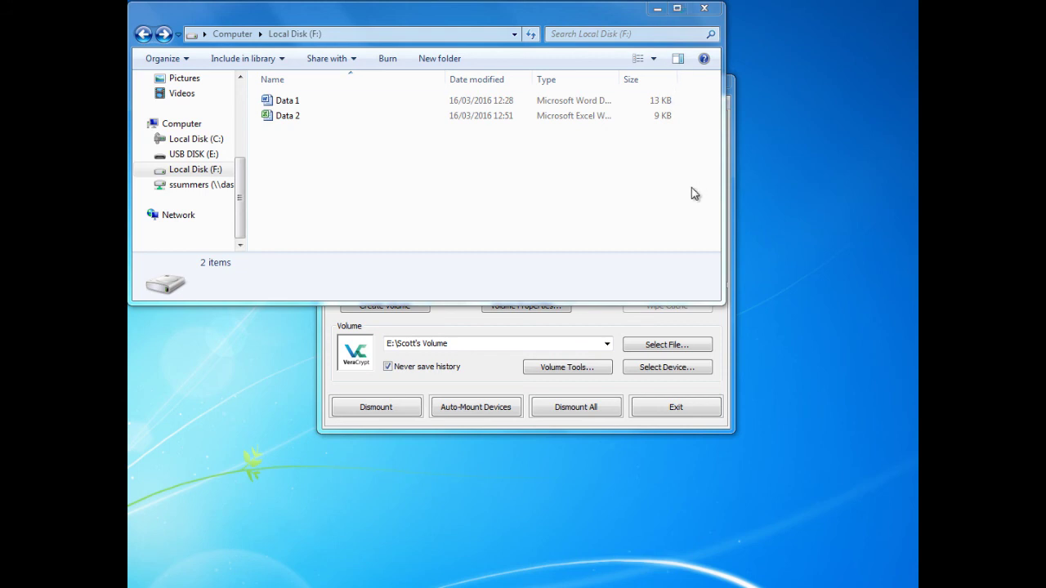
Return to VeraCrypt and dismount the encrypted volume from drive F:
left_click(722, 326)
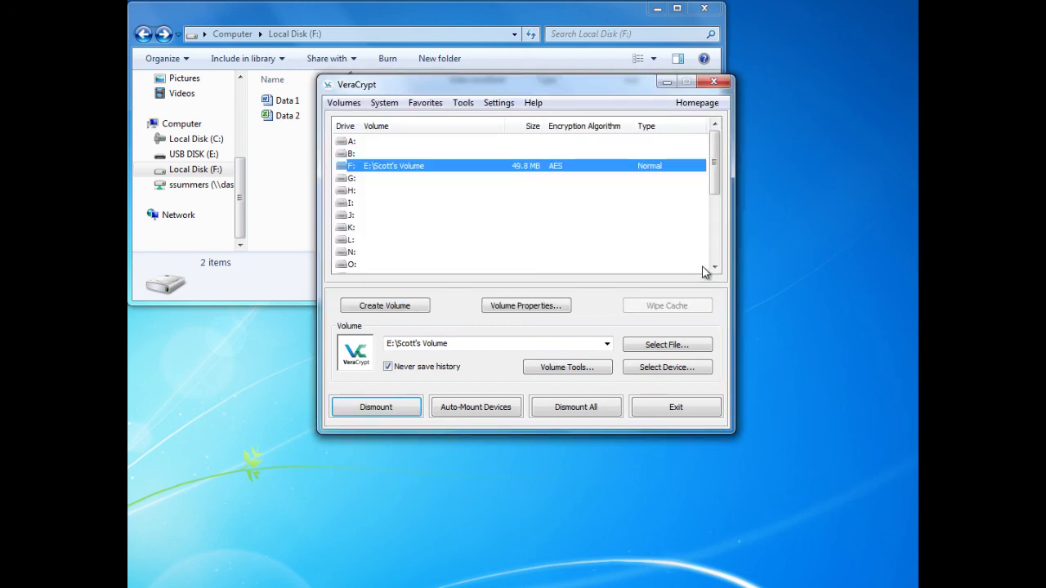
left_click(415, 407)
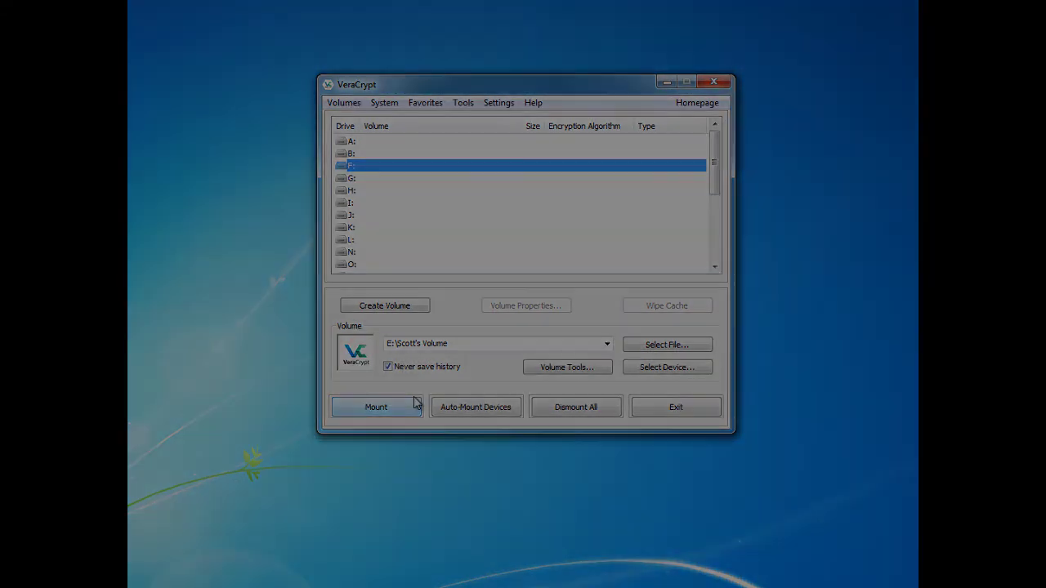